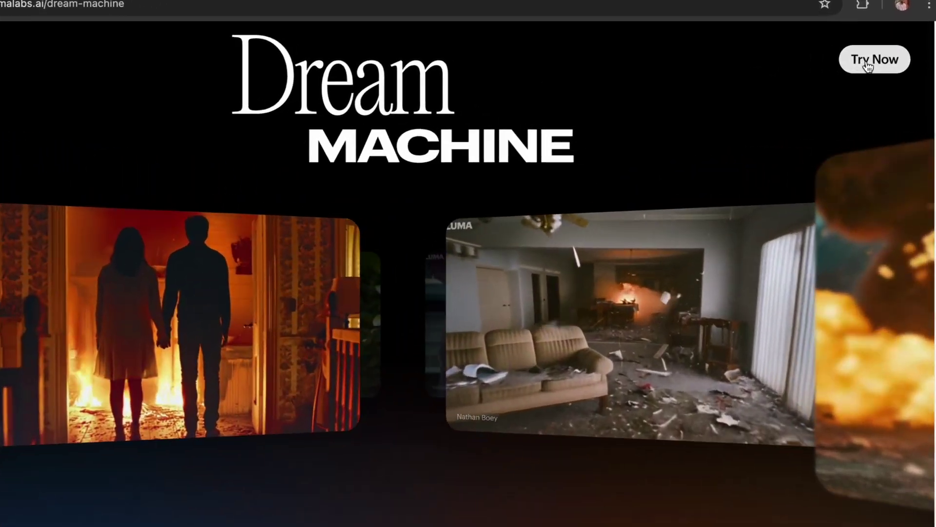
Sign in to Luma Dream Machine with Google and reach the creations page with the prompt box.
click(873, 62)
click(412, 399)
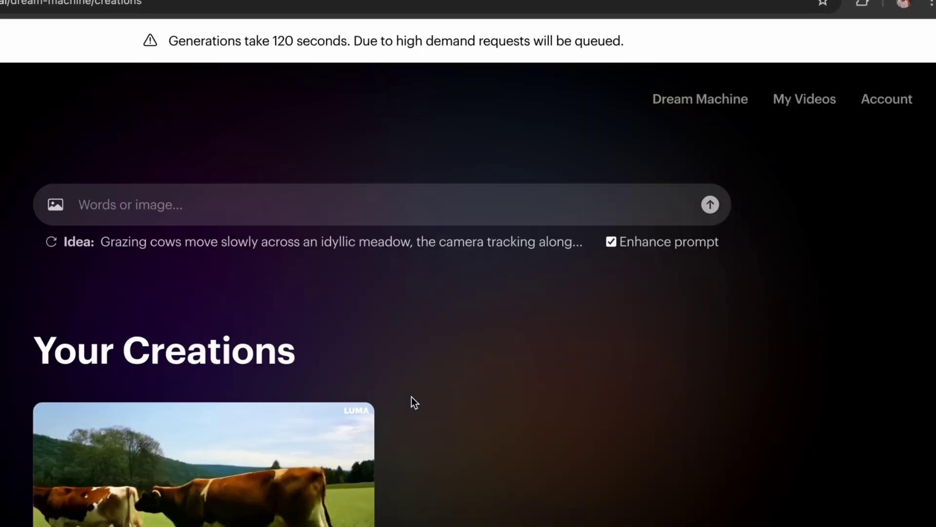
click(274, 211)
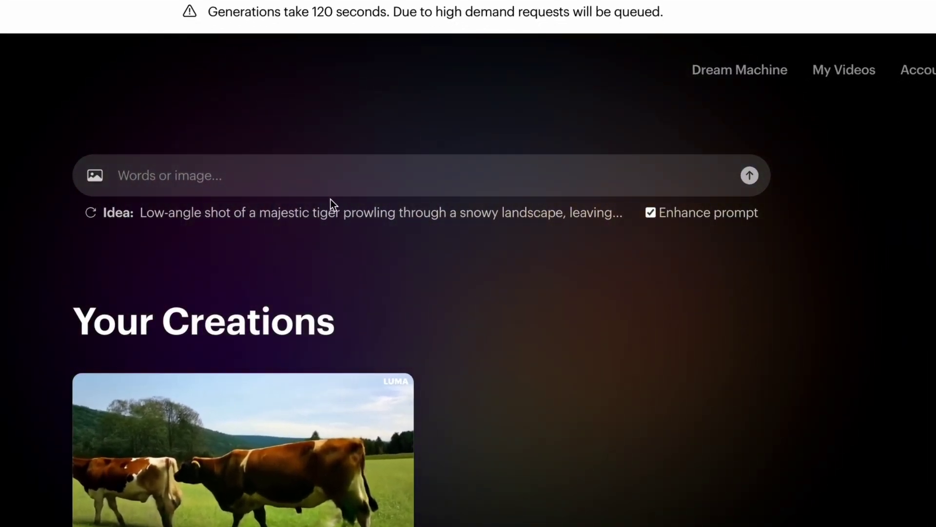
Generate a tiger prowling through snowy woods video from the suggested Idea prompt.
click(144, 212)
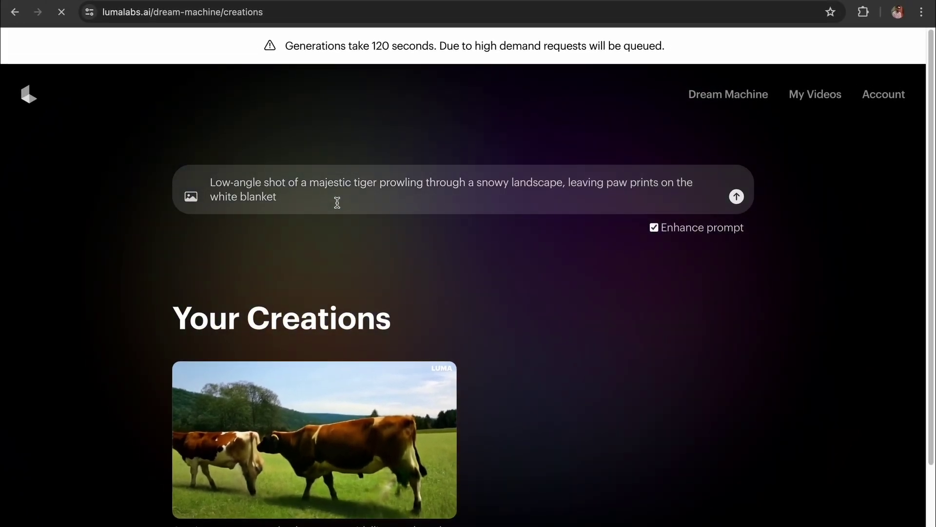
click(738, 197)
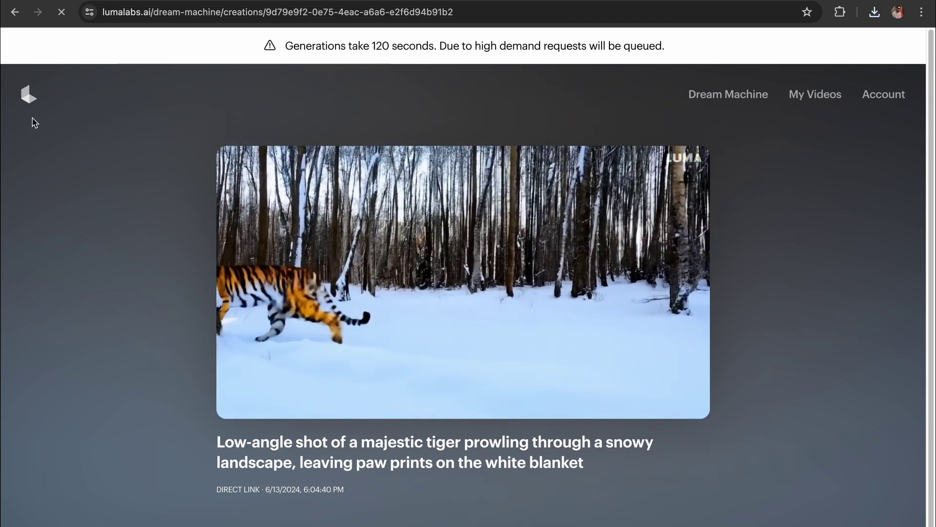
Generate a video from the pilot-girl JPG in Downloads, then copy Sora's Tokyo-street prompt.
click(812, 96)
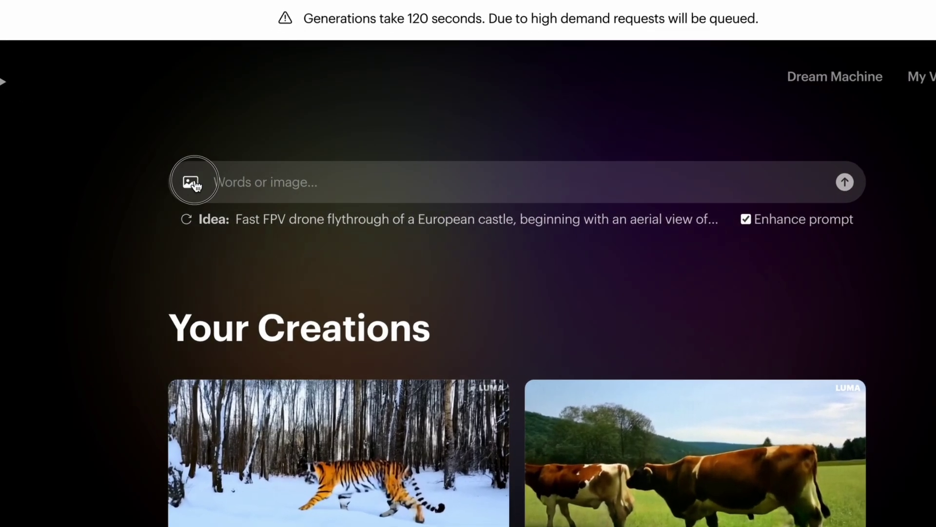
click(191, 180)
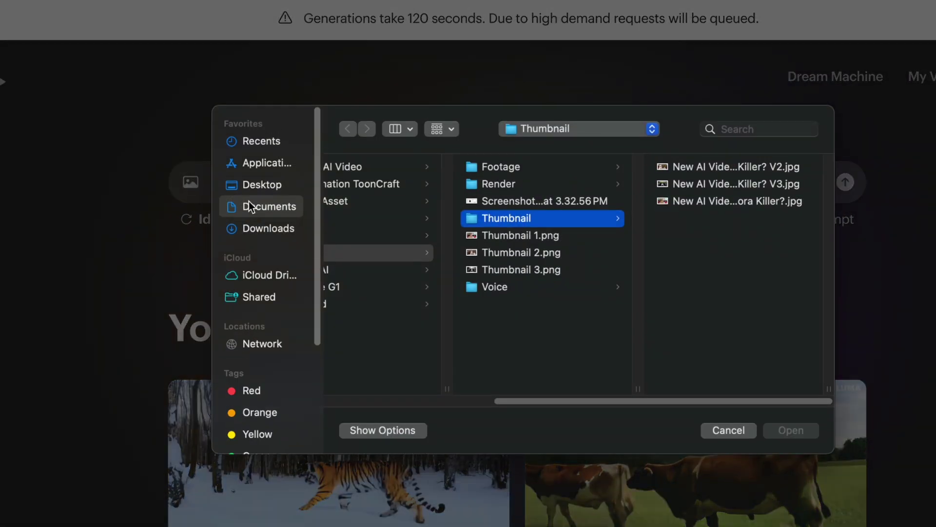
click(268, 228)
click(413, 186)
double_click(413, 185)
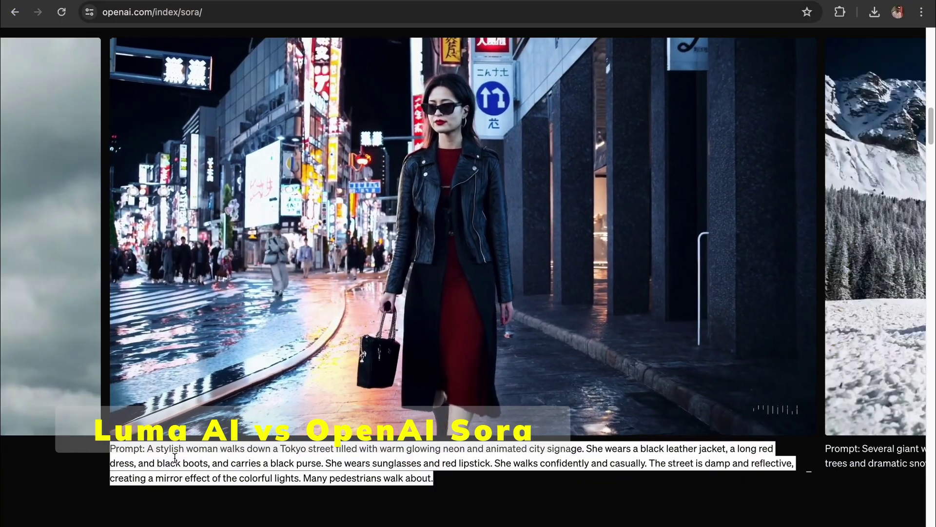
drag(189, 463, 491, 485)
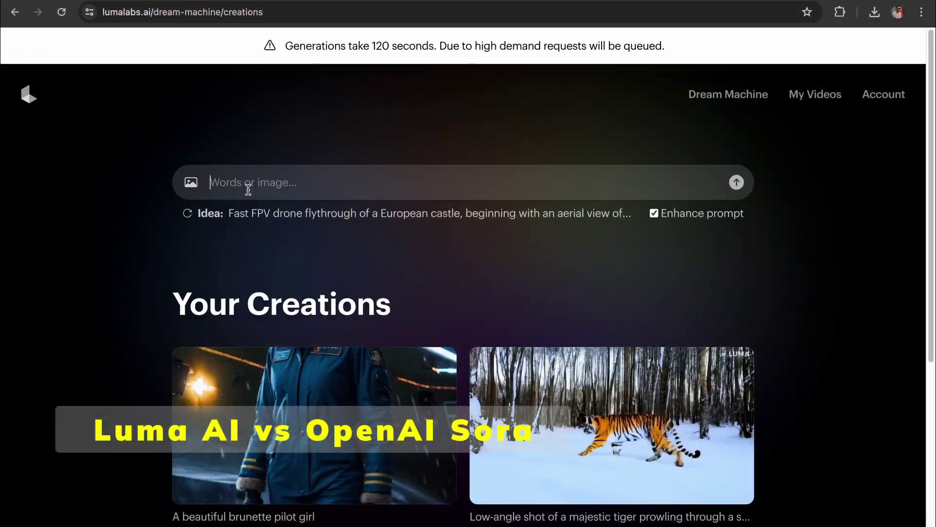
Generate the neon Tokyo-street woman video from the pasted Sora prompt, then copy the dragon prompt.
text(Prompt: A stylish woman walks down a Tokyo street filled with warm glowing neon and animated city signage. She wears a black leather jacket, a long red dress, and black boots, and carries a black purse. She wears sunglasses and red lipstick. She walks confidently and casually. The street is damp and reflective, creating a mirror effect of the colorful lights. Many pedestrians walk about.)
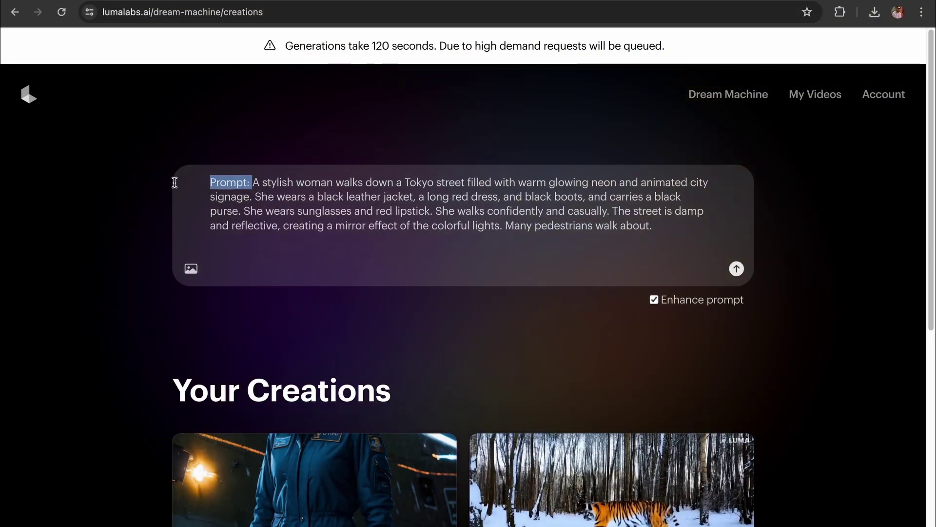
key(BackSpace)
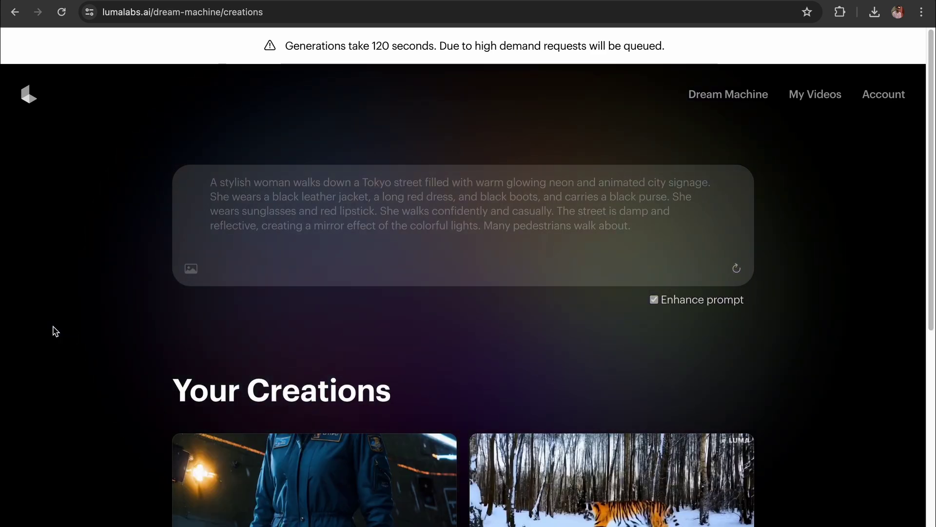
scroll(55, 331, down, 4)
click(313, 317)
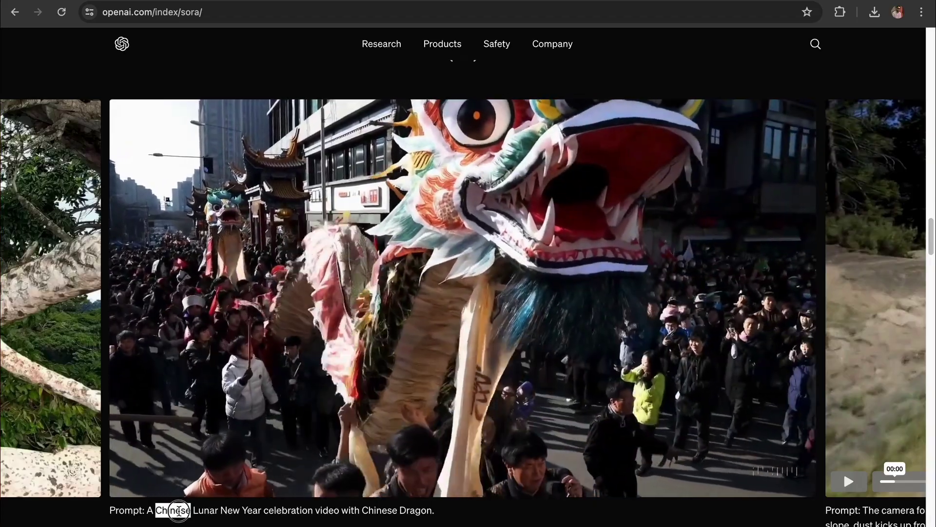
triple_click(179, 511)
key(ctrl+c)
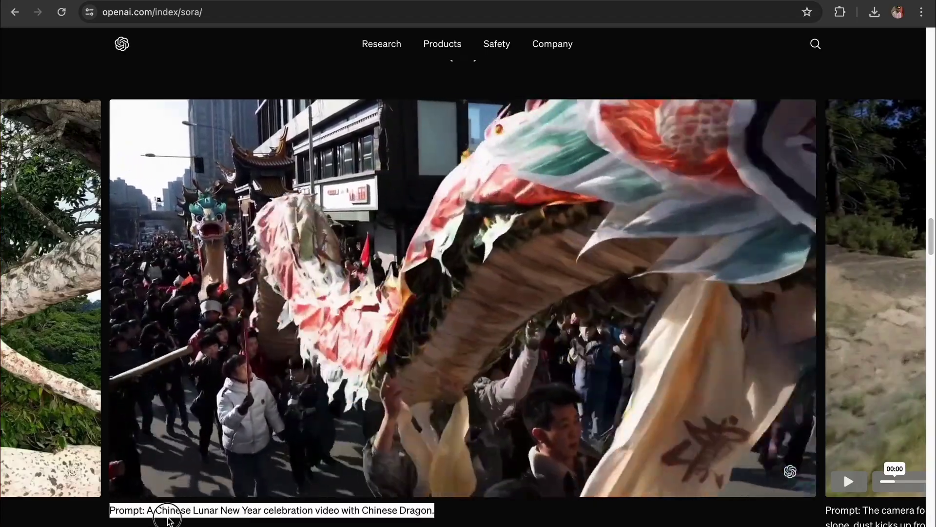
click(169, 515)
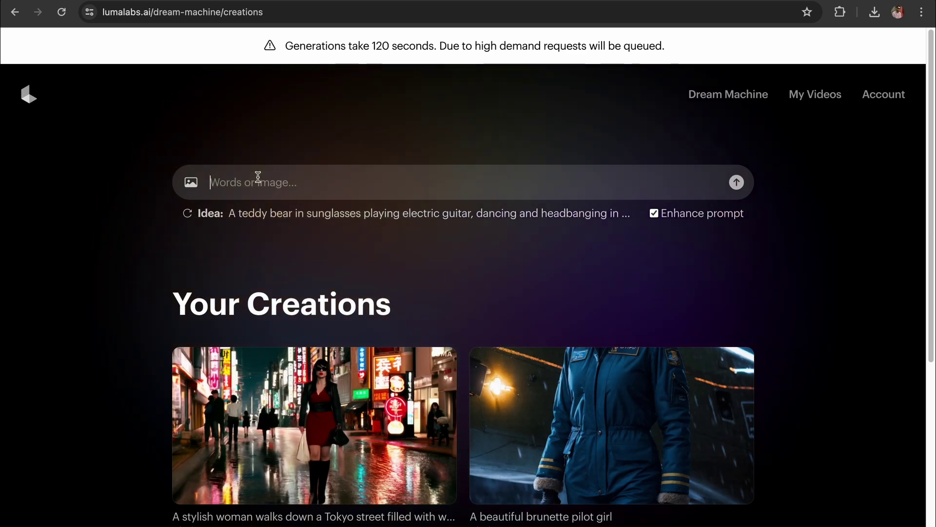
Generate the Chinese Lunar New Year dragon video from the prompt without its 'Prompt:' label and open it.
key(ctrl+v)
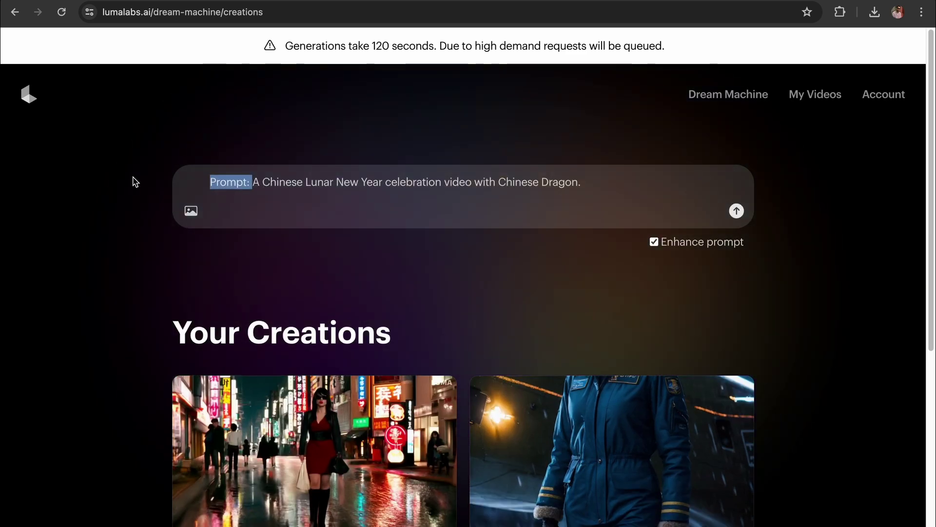
key(BackSpace)
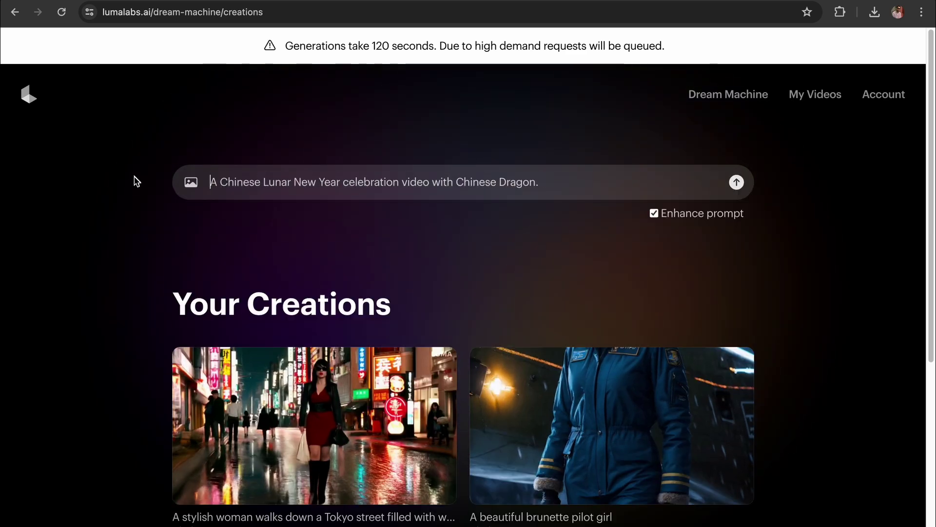
click(742, 185)
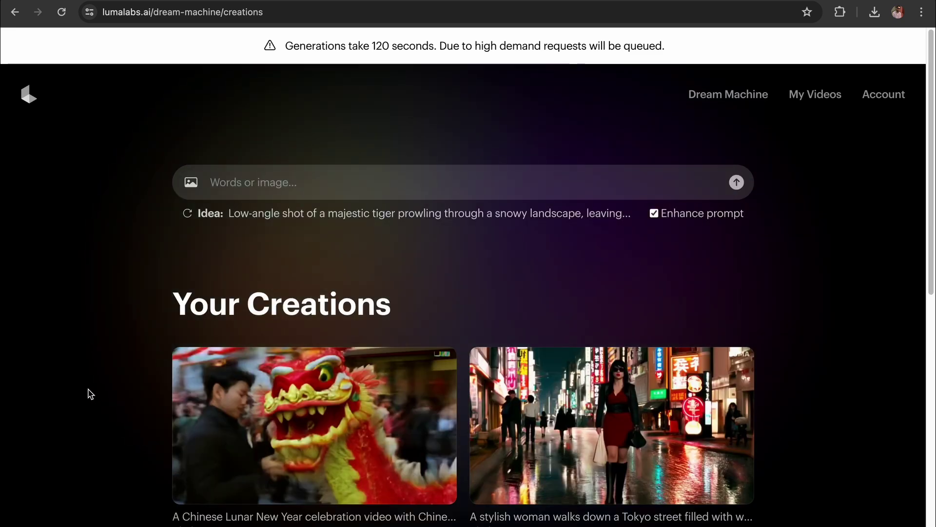
click(304, 427)
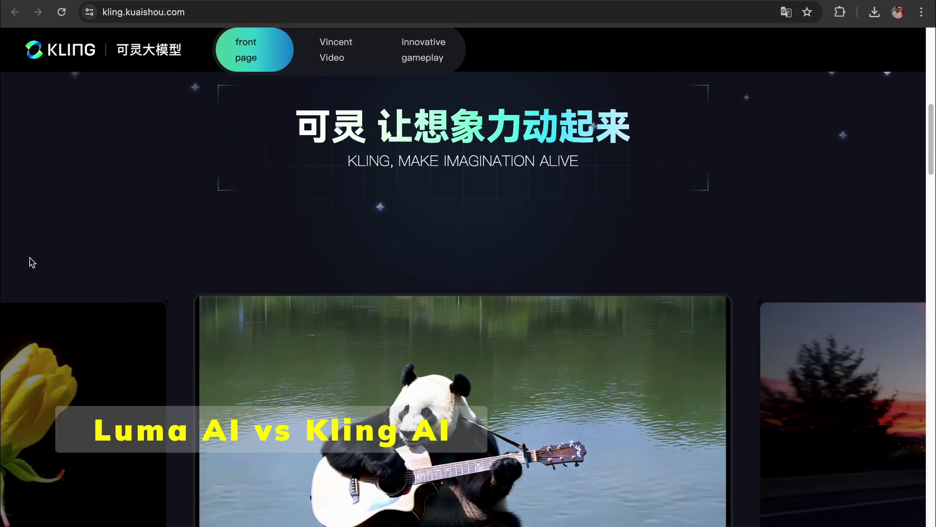
Scroll Kling AI's showcase down to the glasses-wearing boy eating a burger example and its prompt.
scroll(30, 263, down, 4)
scroll(31, 263, down, 15)
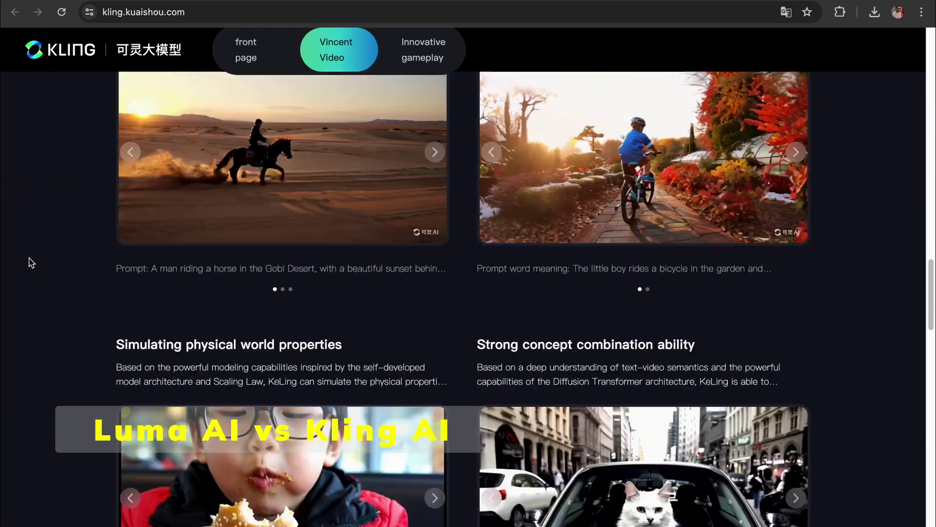
scroll(31, 263, down, 1)
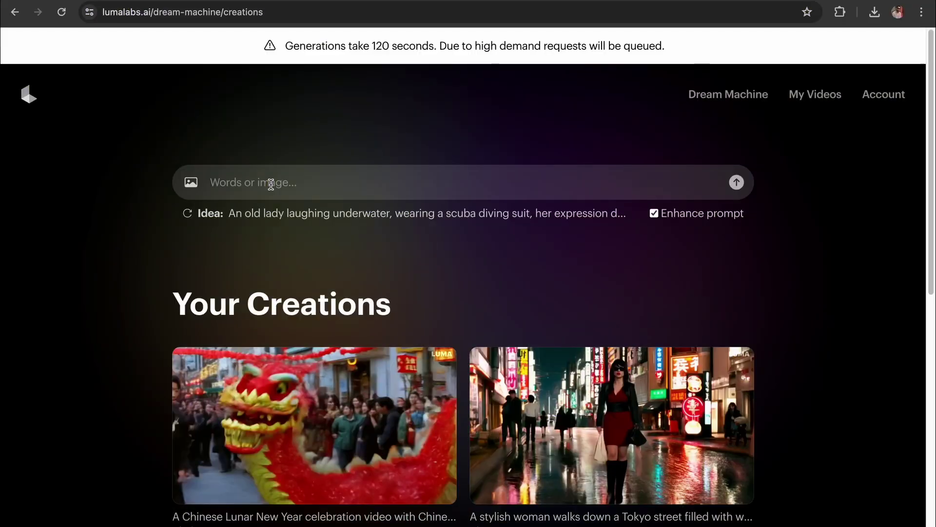
Generate the glasses-wearing boy cheeseburger video from the cleaned-up prompt, then select Kling's panda caption.
key(ctrl+v)
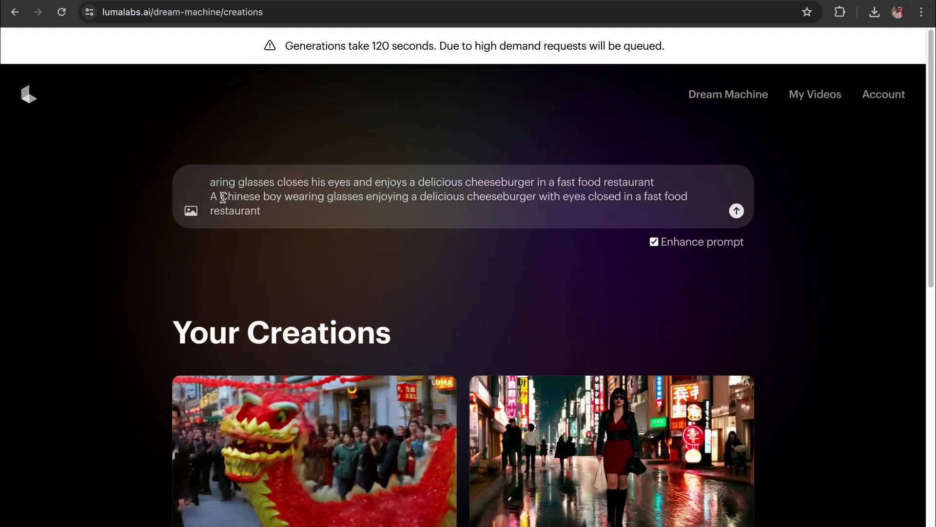
drag(213, 196, 190, 176)
key(BackSpace)
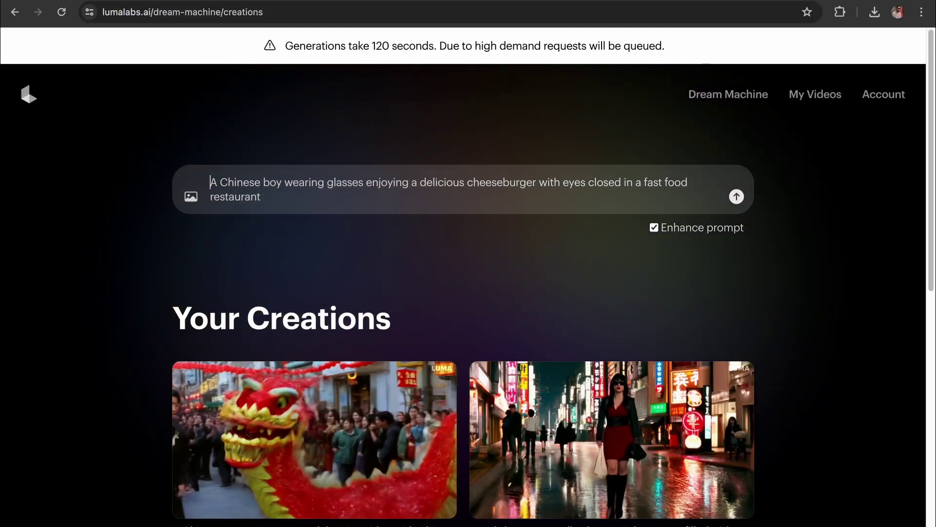
click(736, 197)
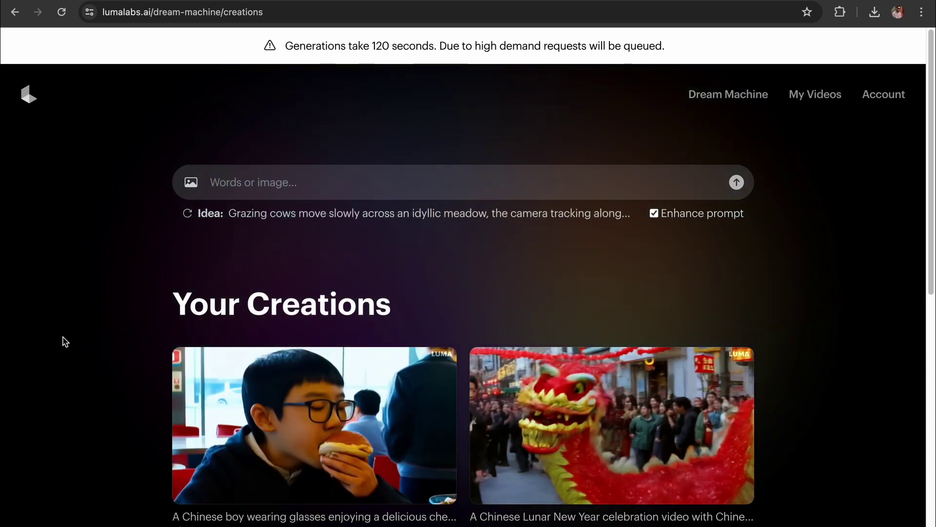
click(288, 443)
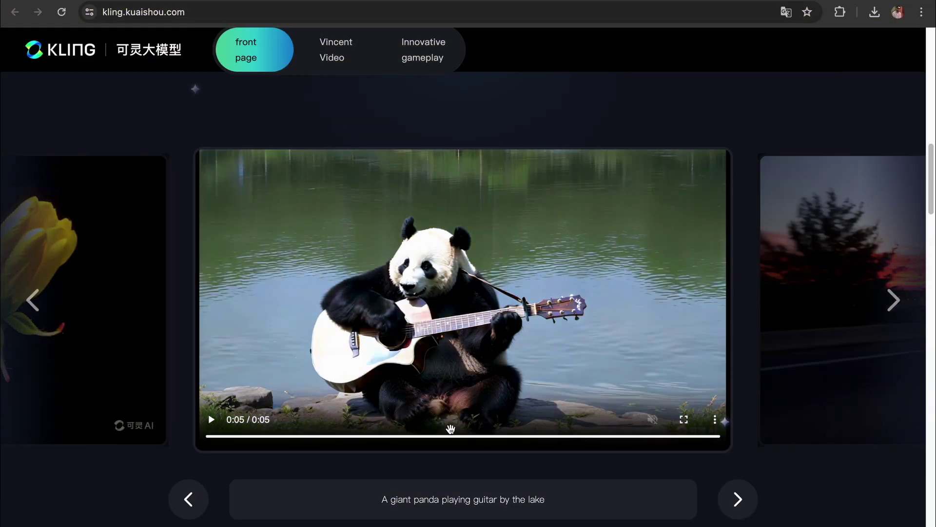
scroll(451, 429, down, 1)
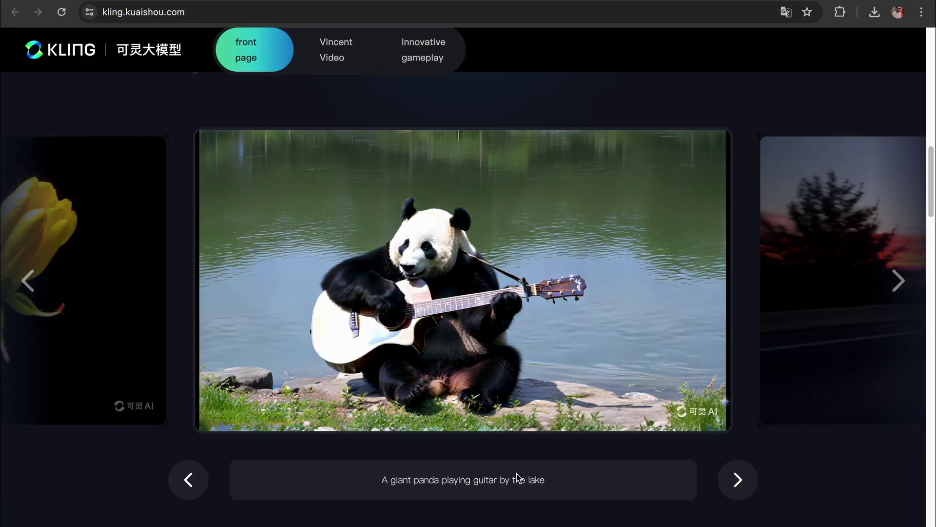
drag(546, 480, 382, 479)
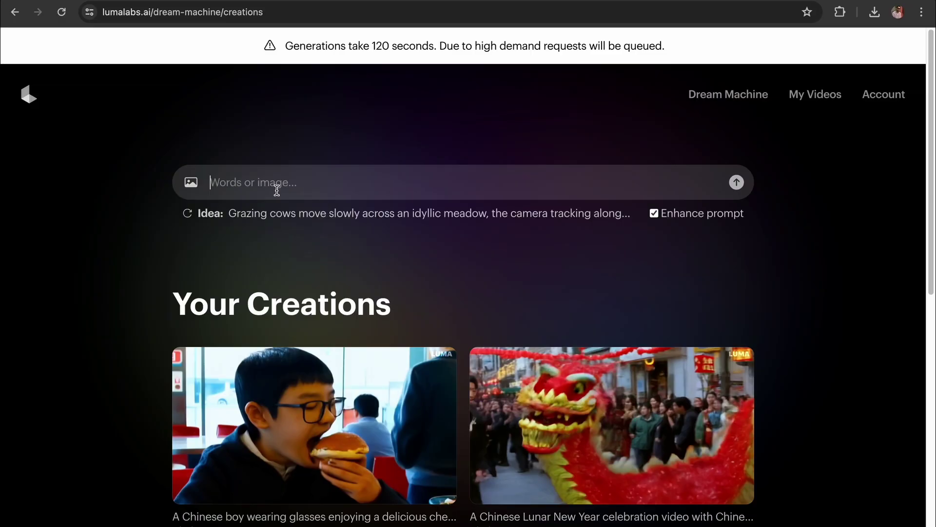
Generate 'A giant panda playing guitar by the lake' and open the finished video.
text(A giant panda playing guitar by the lake)
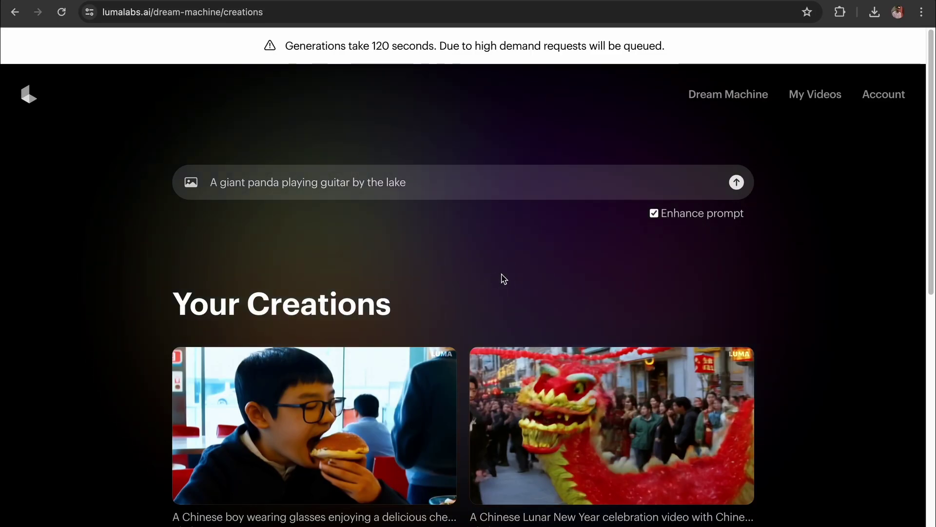
click(737, 183)
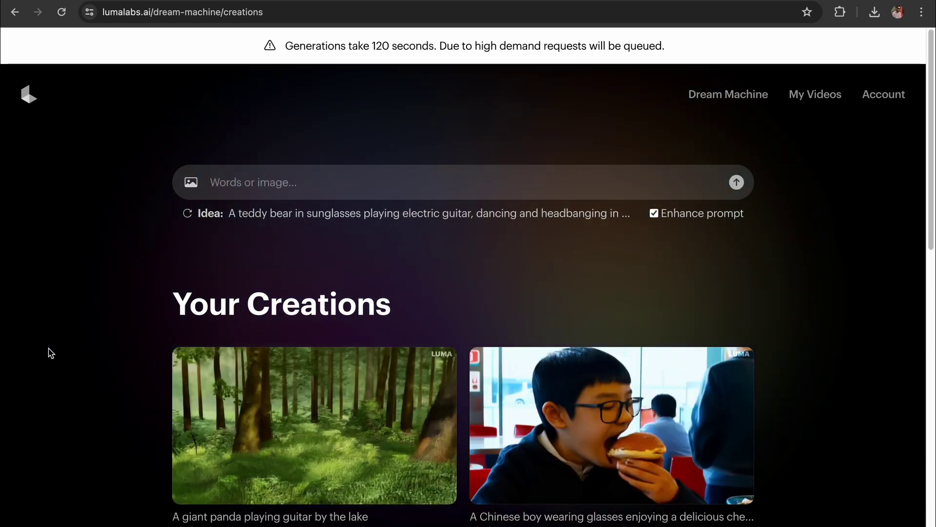
click(328, 419)
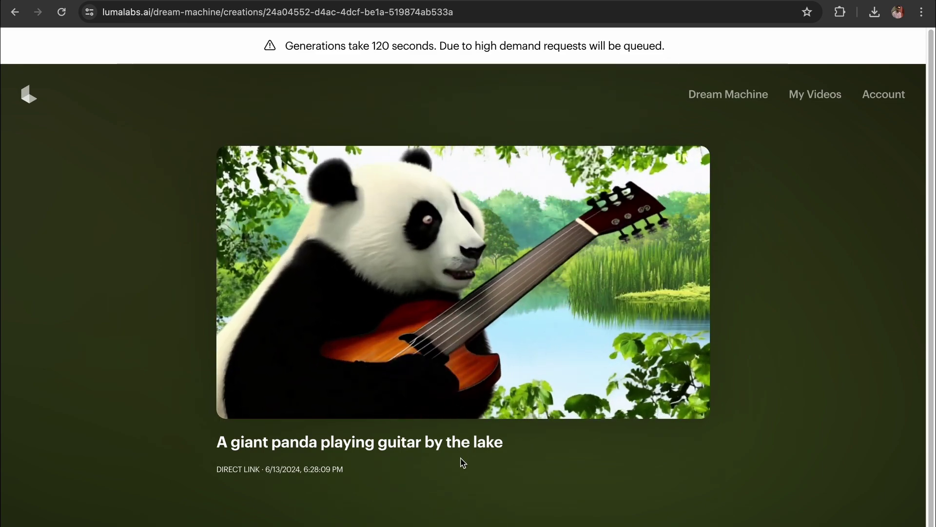
Return to Your Creations and scroll through all seven videos, from the panda down to the cows.
click(797, 243)
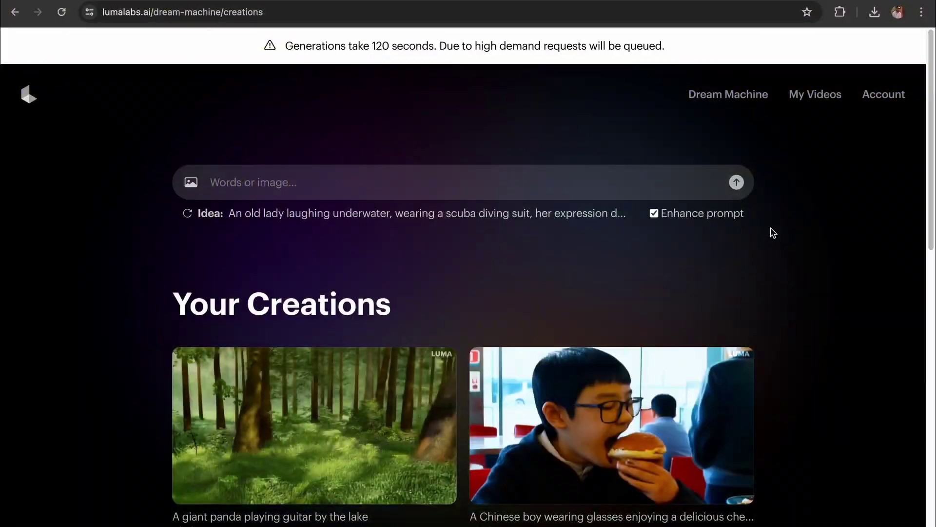
scroll(862, 262, down, 1)
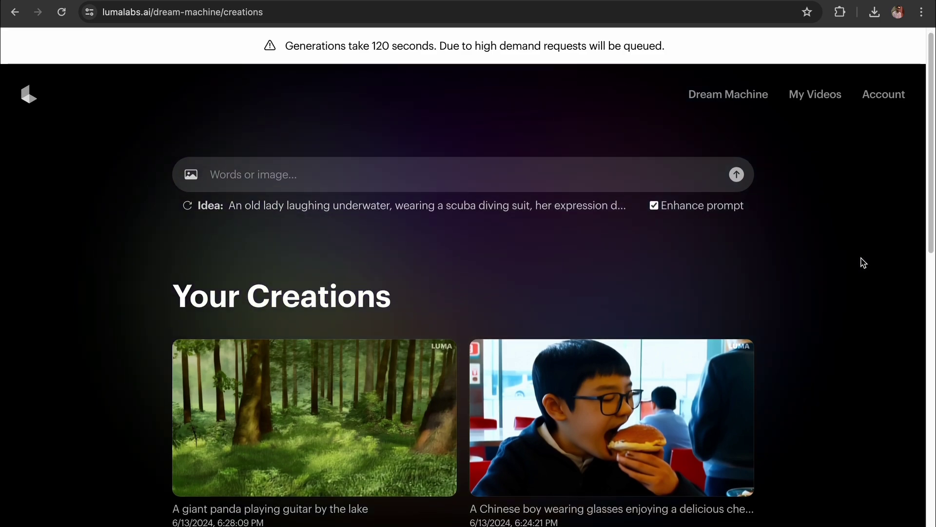
scroll(864, 262, down, 4)
scroll(864, 264, down, 2)
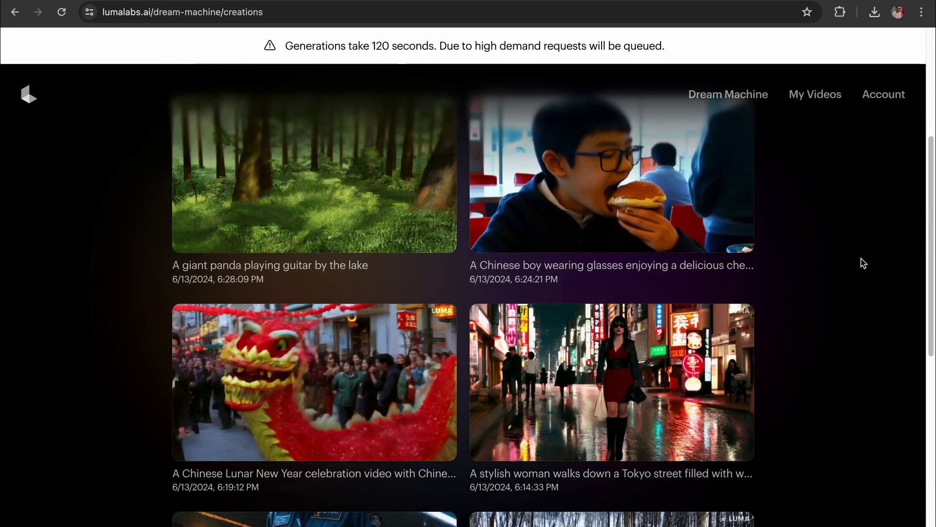
scroll(863, 263, down, 2)
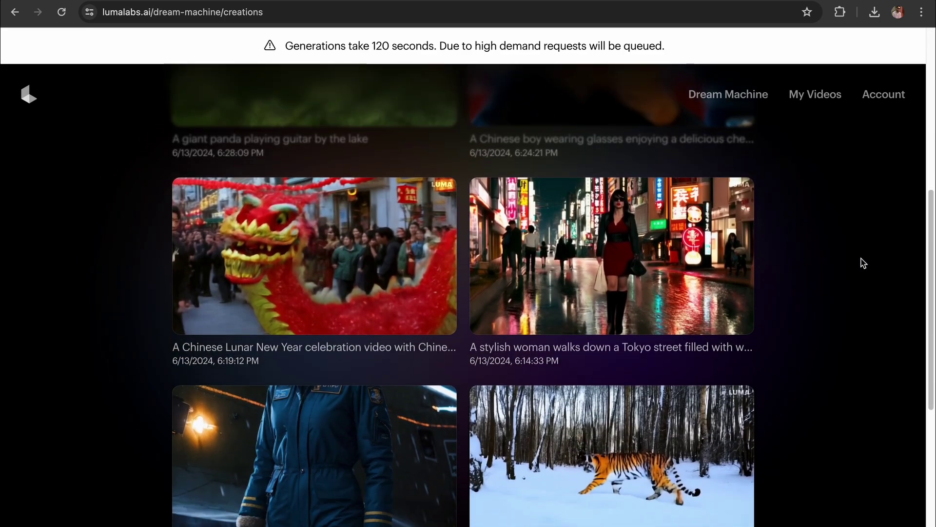
scroll(864, 264, down, 2)
scroll(864, 264, down, 2)
scroll(864, 263, down, 1)
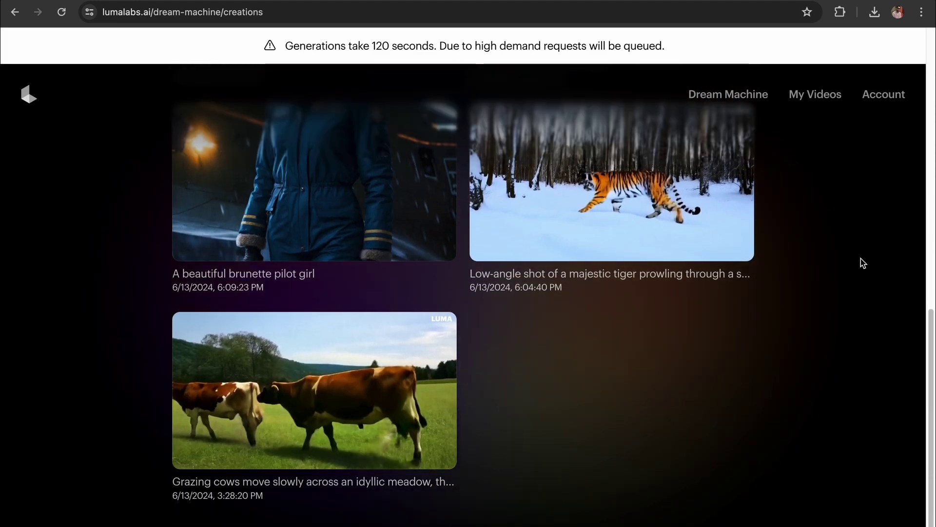
scroll(864, 263, up, 1)
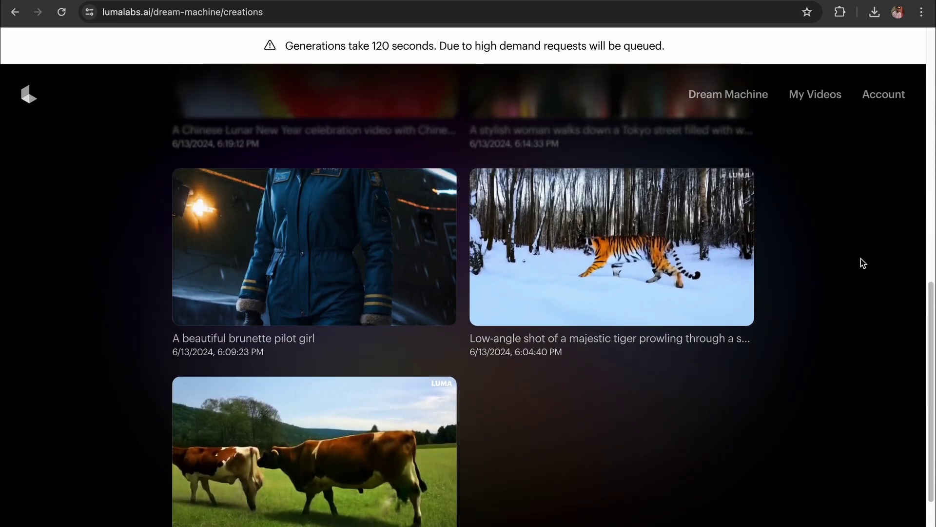
click(728, 94)
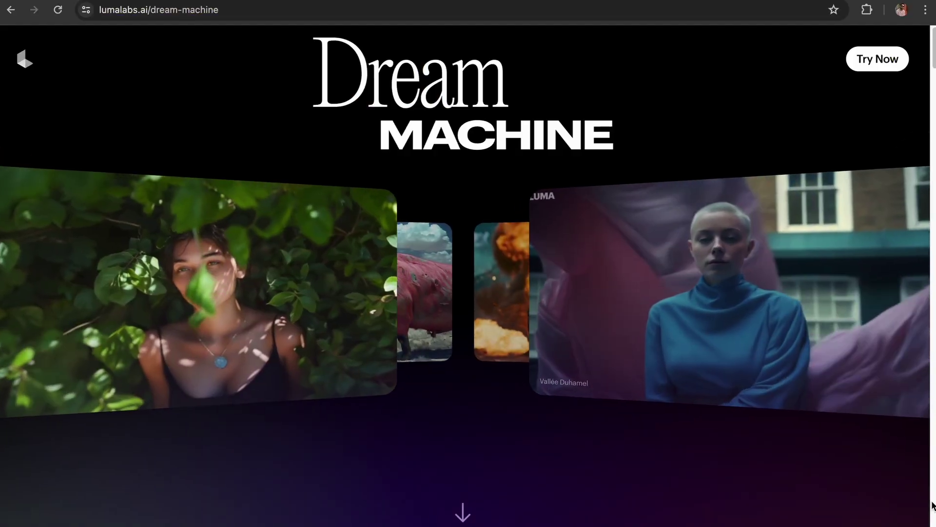